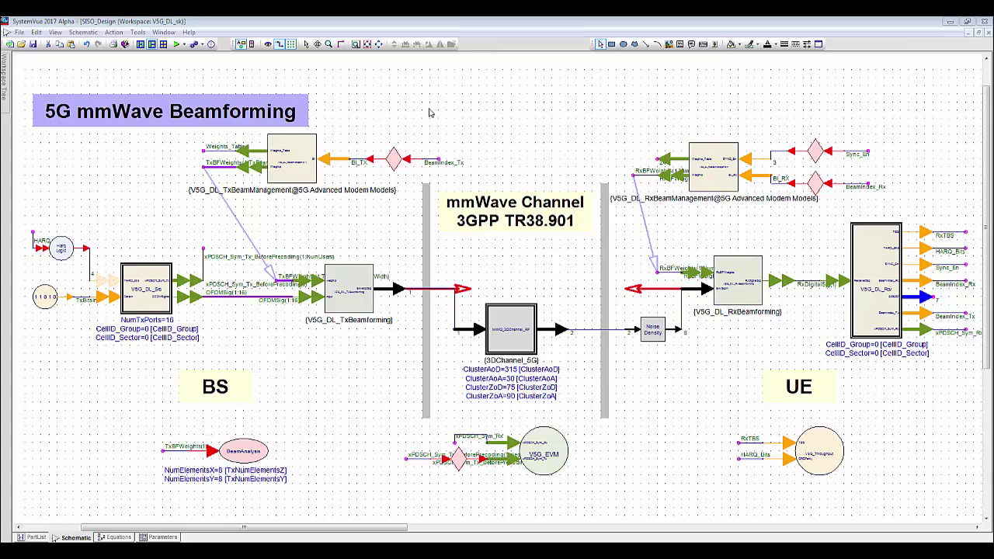
Zoom in on the BS section where V5G_DL_Src feeds V5G_DL_TxBeamforming.
left_click(323, 113)
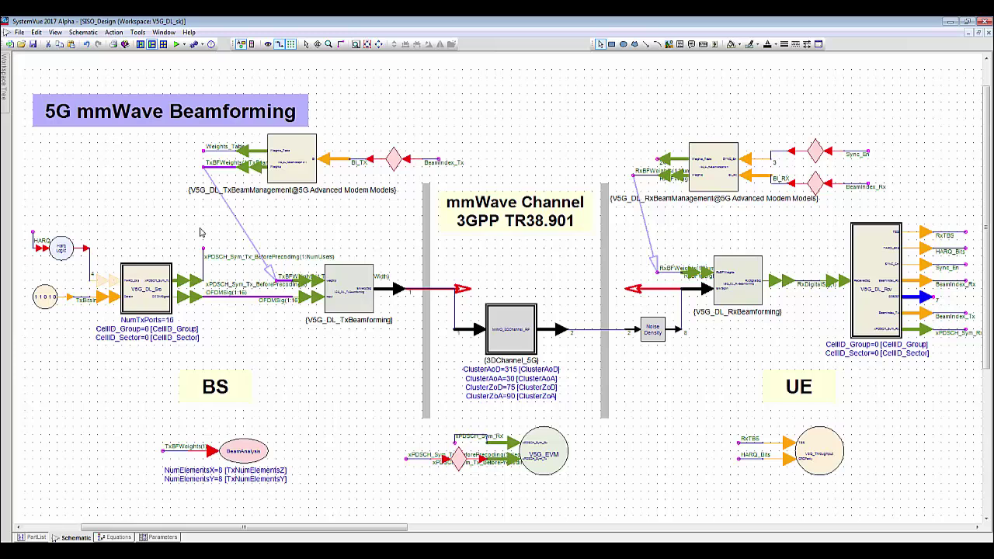
scroll(200, 232, "up", 2)
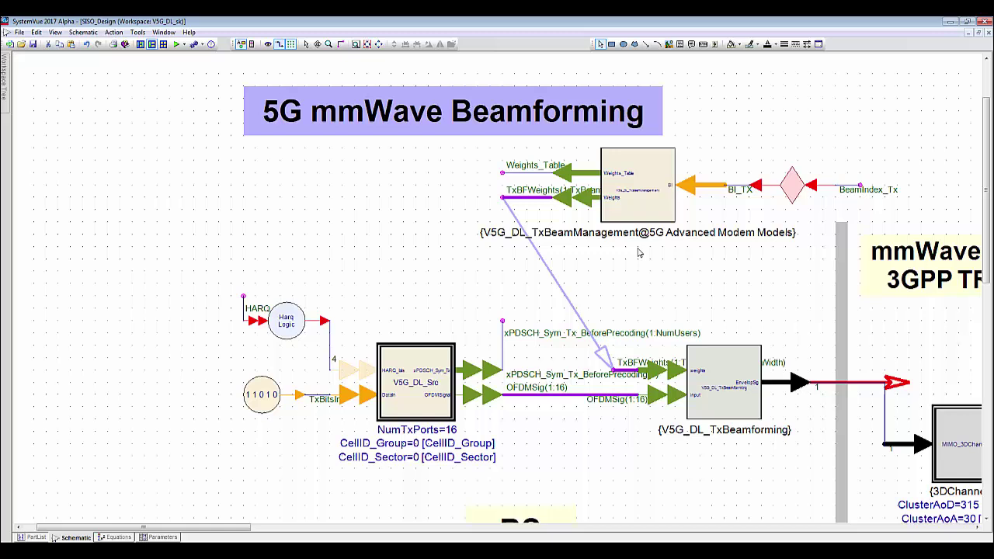
Pan right and nudge the red transmit port arrow on the wire into the channel.
scroll(639, 253, "right", 3)
scroll(639, 253, "right", 3)
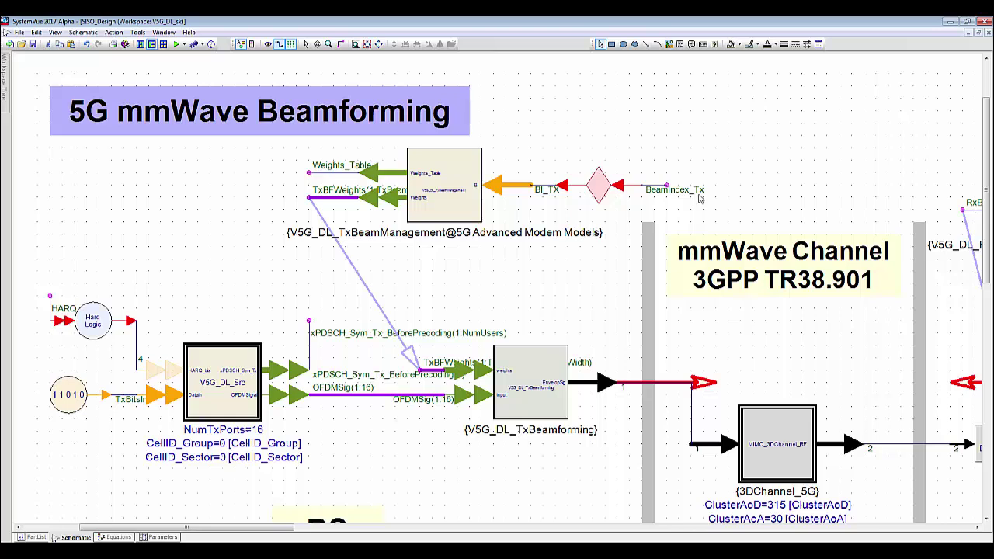
left_click(715, 385)
mouse_move(716, 387)
left_mouse_down()
mouse_move(671, 303)
mouse_move(637, 488)
mouse_move(691, 431)
mouse_move(664, 291)
mouse_move(692, 431)
mouse_move(667, 493)
mouse_move(691, 412)
mouse_move(723, 382)
left_mouse_up()
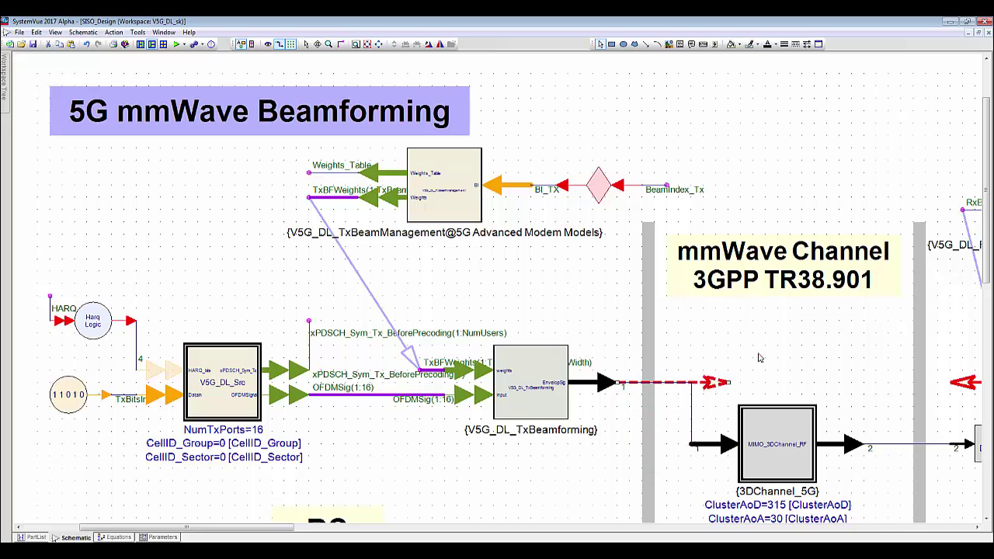
Pan past the mmWave channel to the UE and nudge the arrow feeding the receive beamformer.
left_click_drag(779, 339, 544, 191)
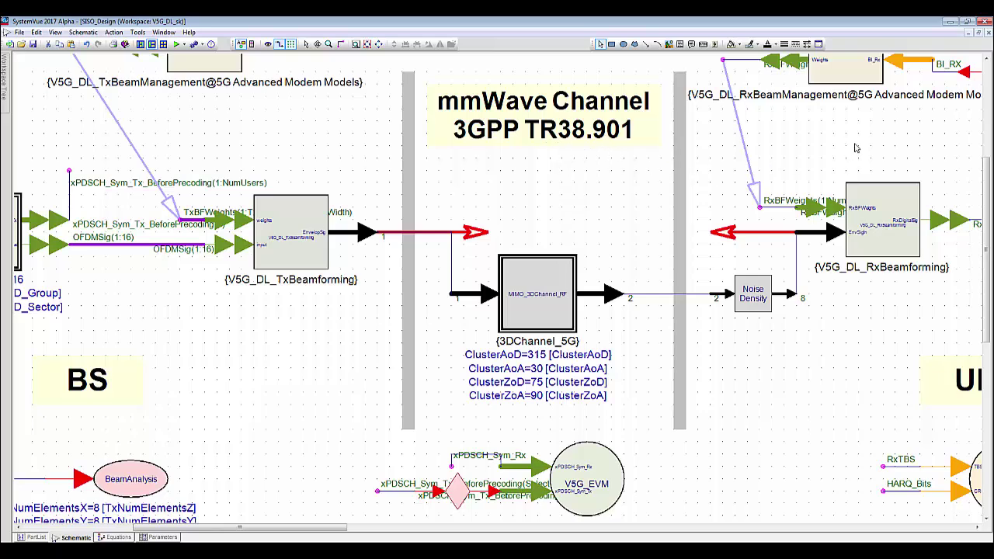
left_click_drag(855, 146, 426, 238)
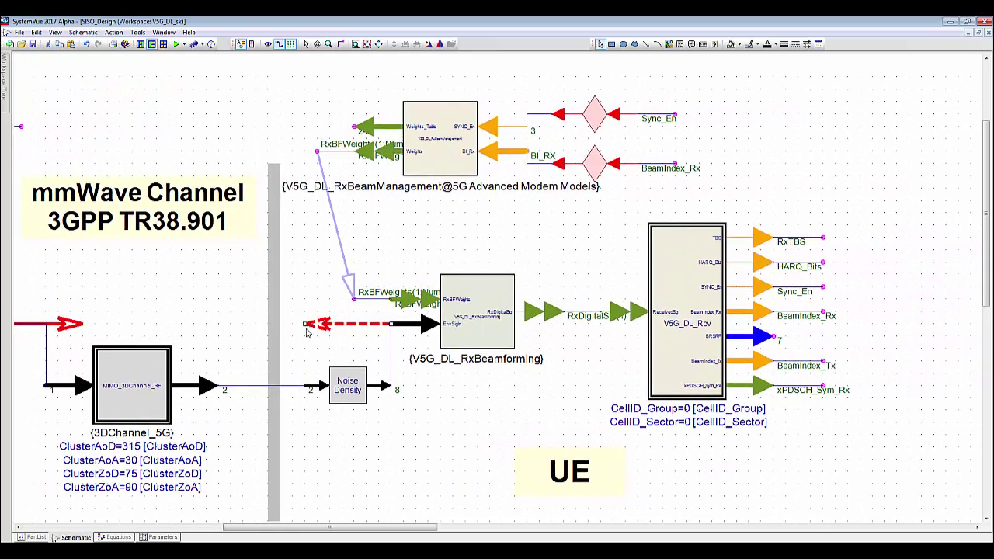
mouse_move(311, 325)
left_mouse_down()
mouse_move(318, 272)
mouse_move(354, 226)
mouse_move(327, 300)
mouse_move(328, 415)
mouse_move(340, 456)
mouse_move(339, 241)
mouse_move(299, 323)
left_mouse_up()
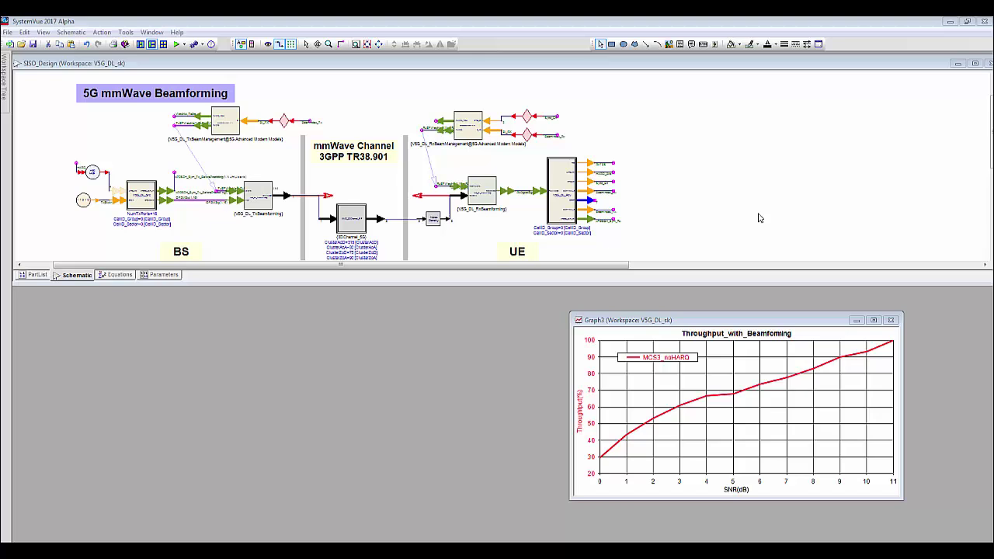
Run the DF1 beamforming analysis from the Run Analysis toolbar button.
left_click(752, 211)
left_click(179, 45)
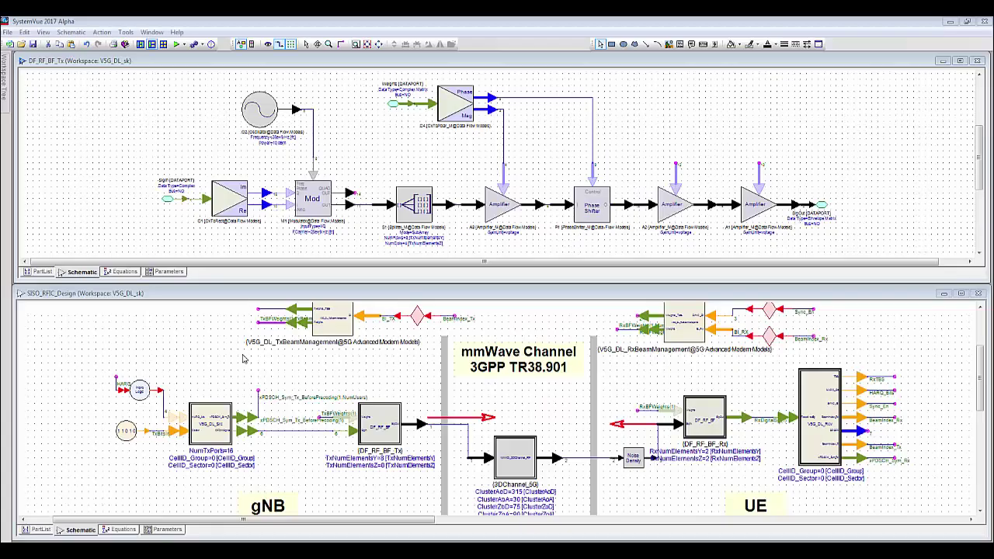
Open the model behind DF_RF_BF_Tx and inspect its splitter block S1.
left_click(381, 422)
right_click(381, 422)
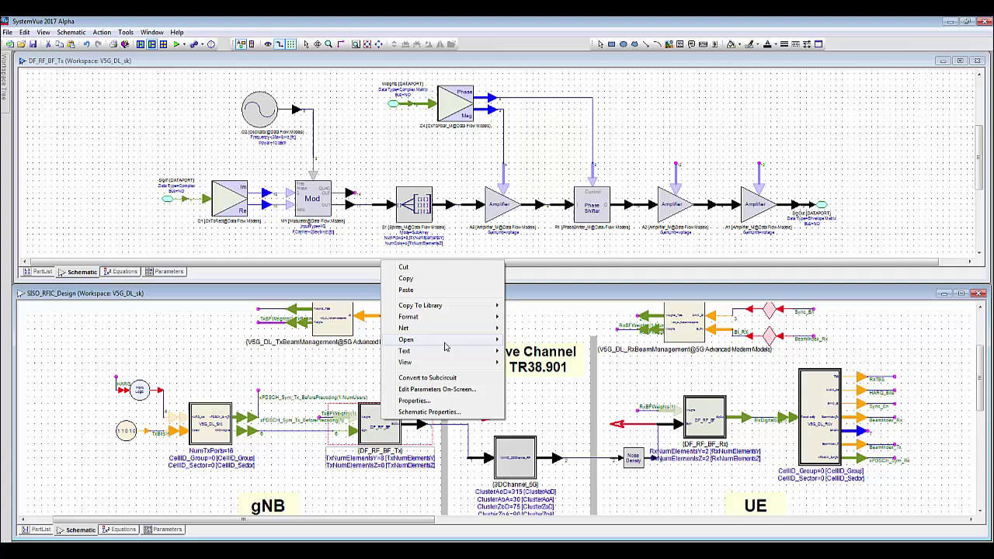
mouse_move(446, 347)
left_click(368, 147)
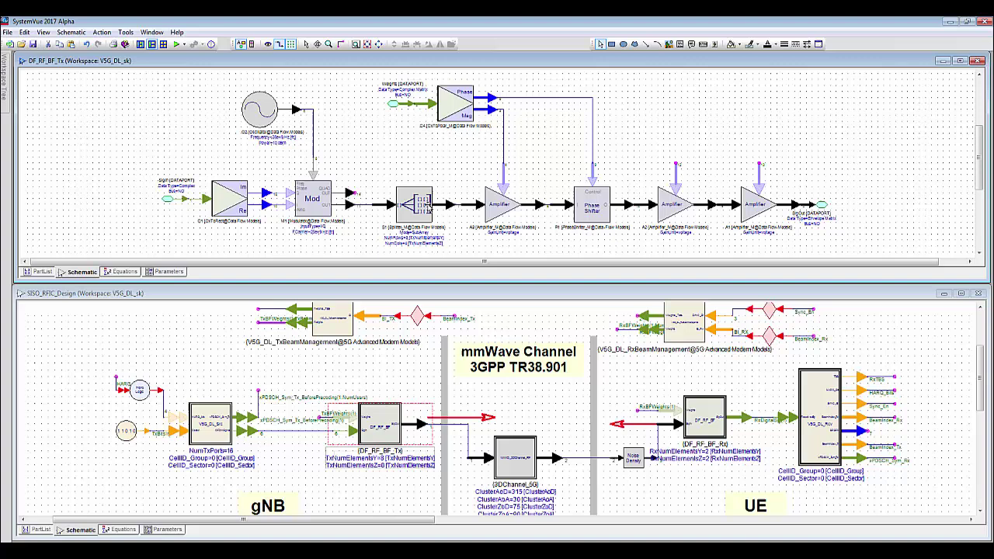
left_click(425, 206)
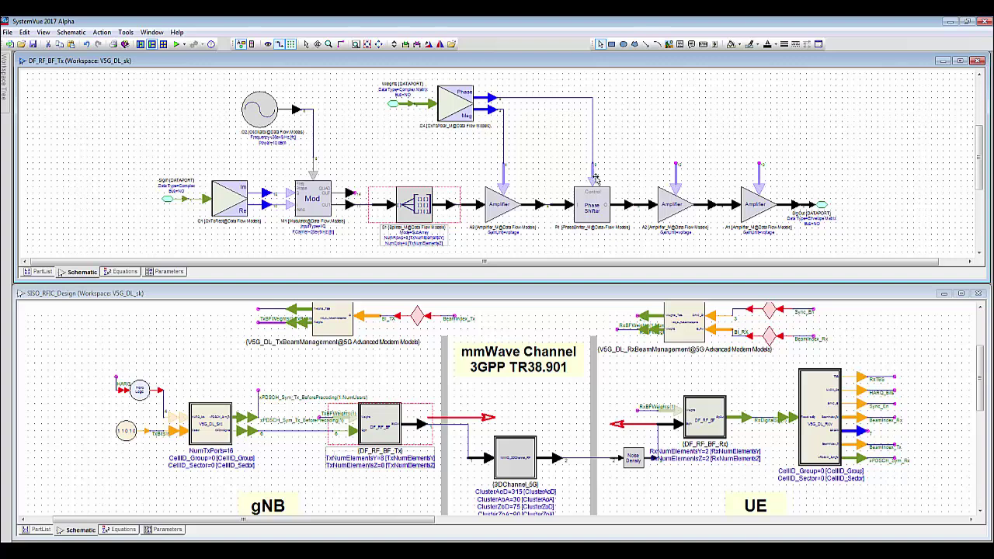
left_click(650, 160)
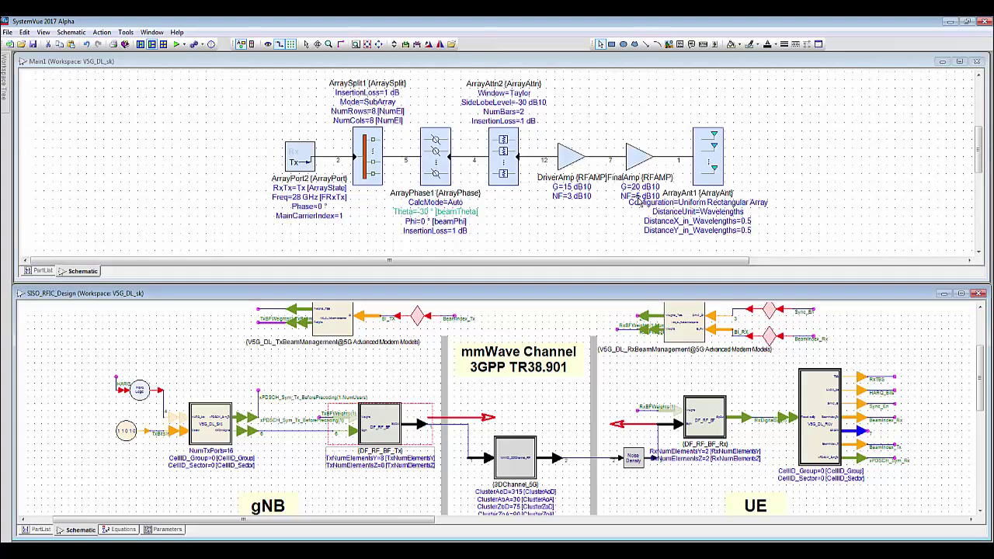
Inspect each block from ArrayPort2 to ArrayAnt1, then enlarge the schematic pane downward.
left_click(301, 164)
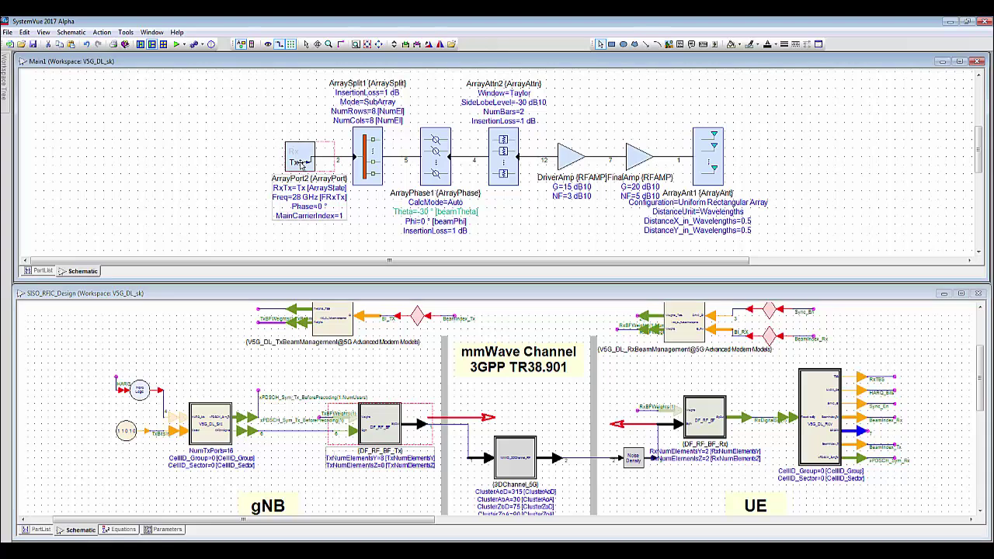
left_click(374, 171)
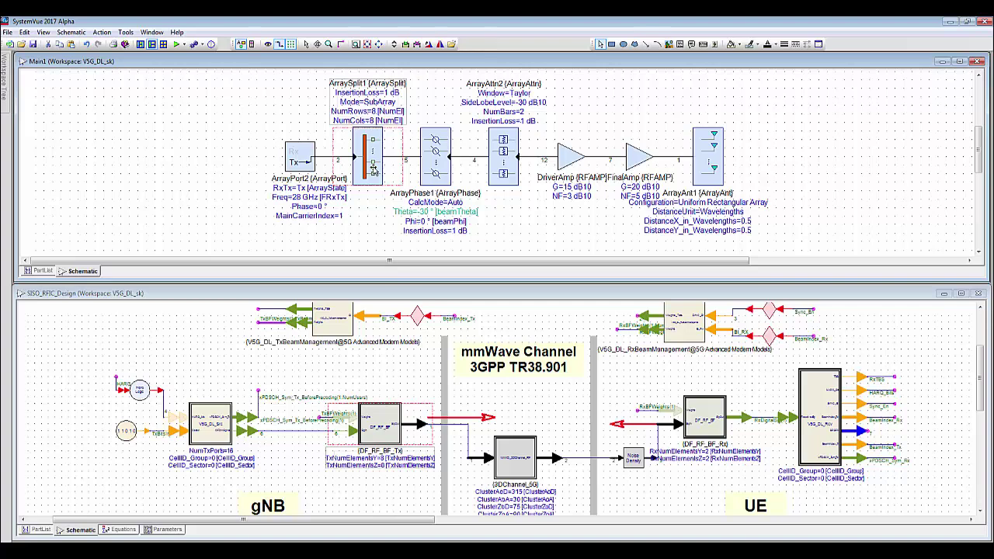
left_click(442, 175)
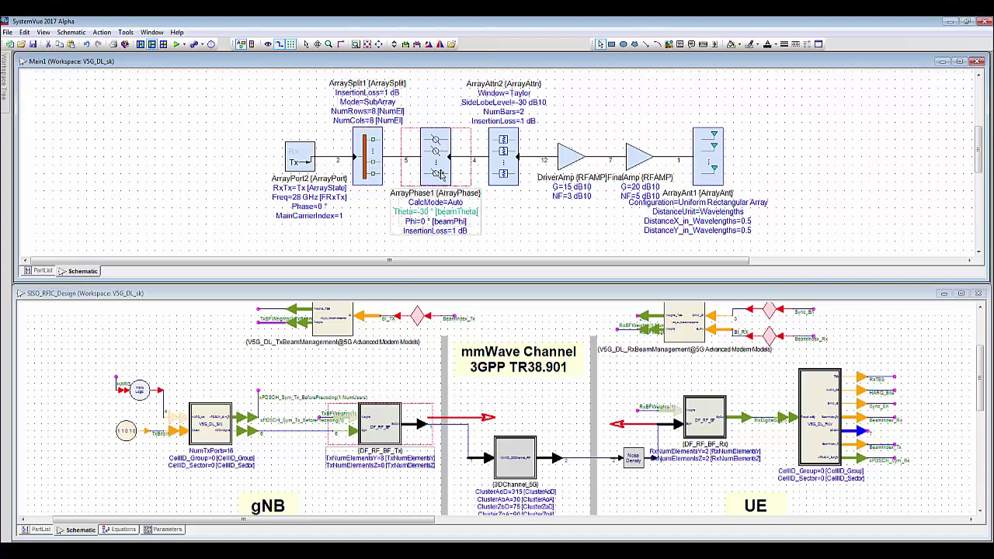
left_click(505, 174)
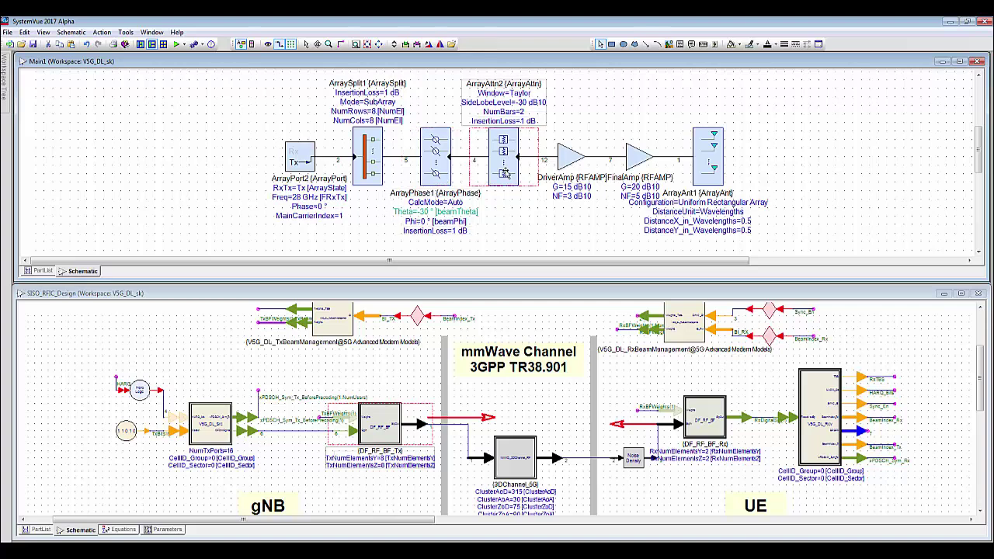
left_click(581, 165)
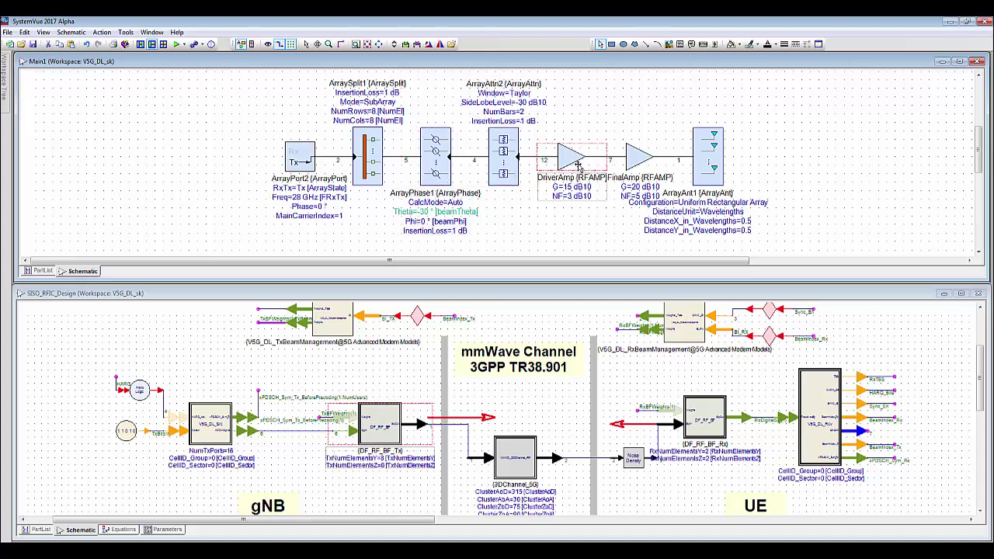
left_click(637, 164)
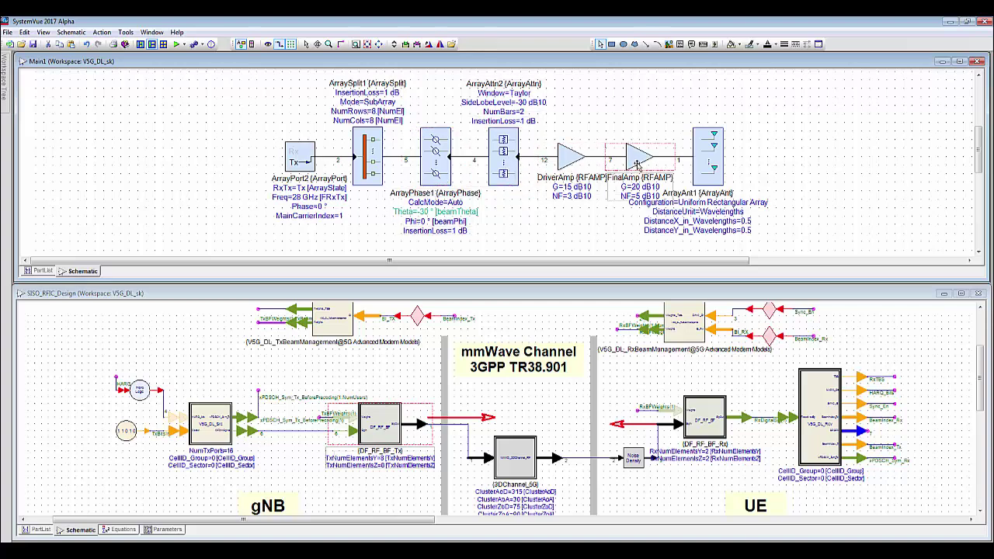
left_click(715, 169)
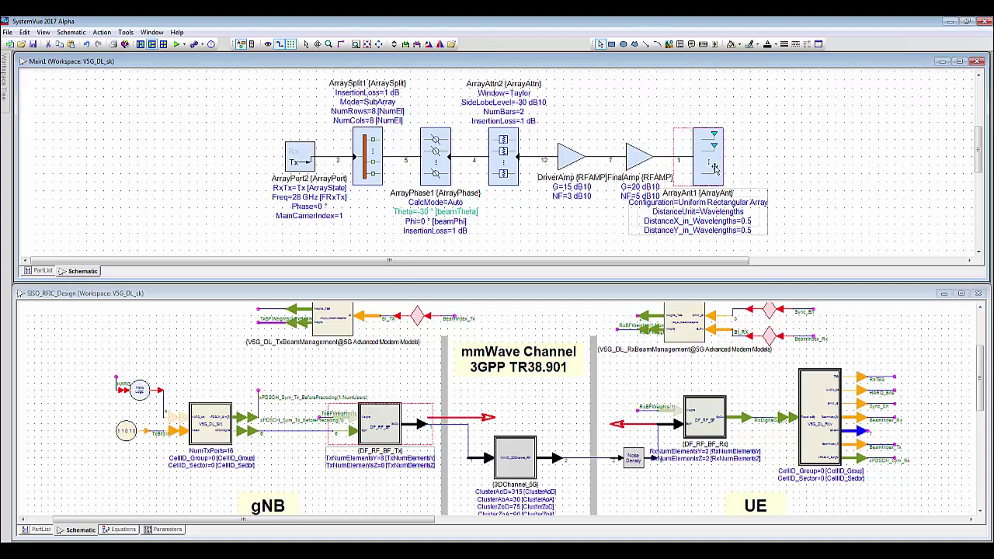
left_click(780, 171)
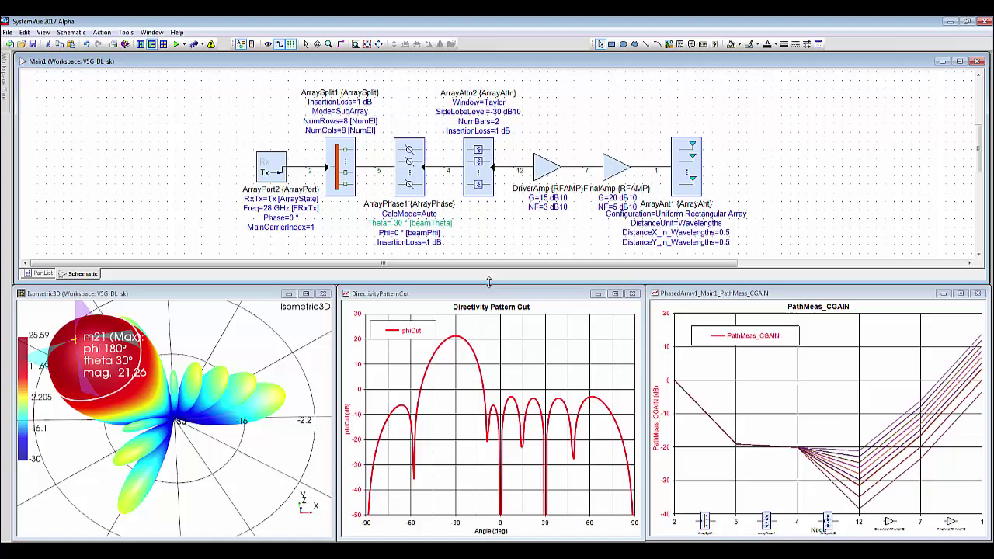
left_click_drag(488, 282, 481, 432)
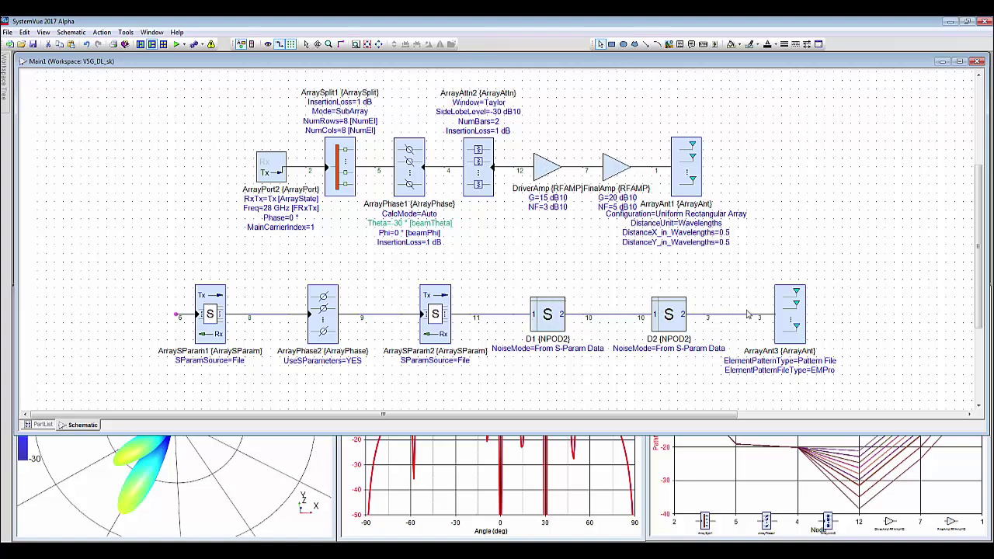
scroll(832, 332, "up", 1)
scroll(831, 330, "down", 1)
scroll(827, 326, "up", 3)
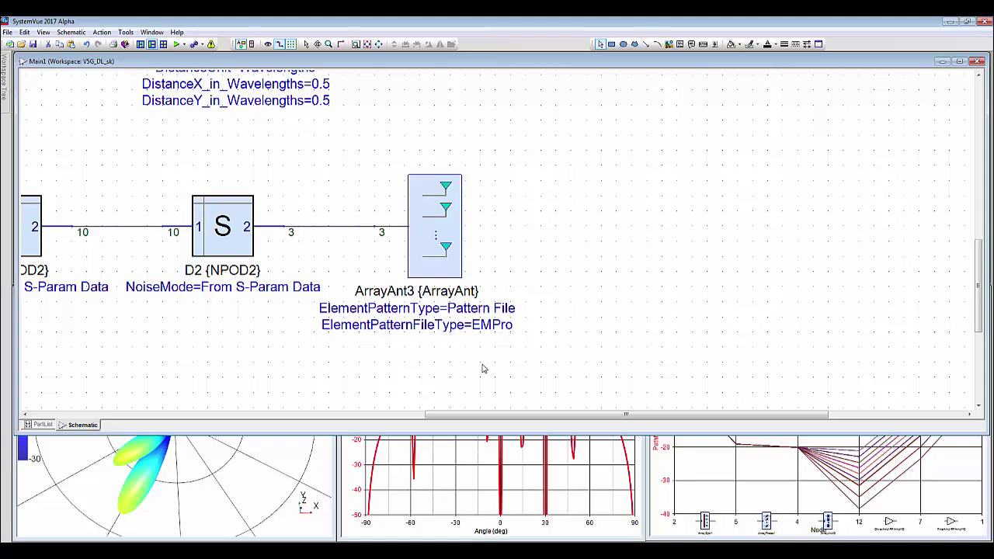
Fit the chain, enlarge the plots, and rotate and zoom the Isometric3D pattern's main lobe.
key("f")
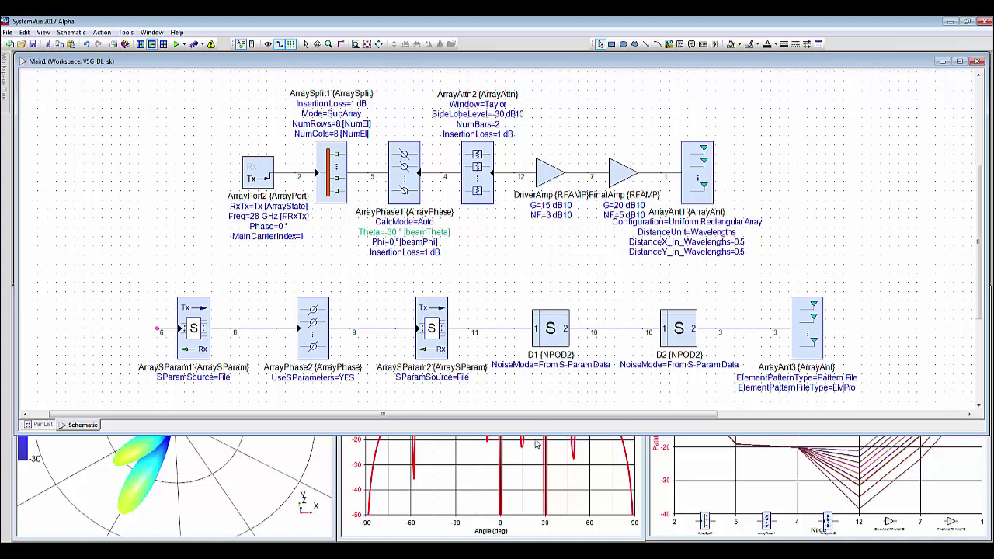
left_click_drag(538, 432, 554, 279)
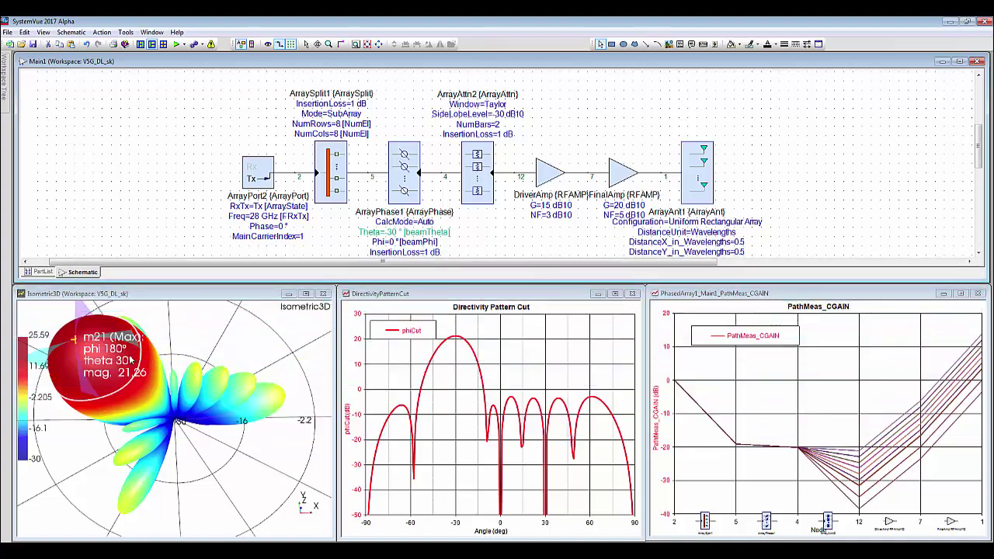
left_click_drag(258, 356, 183, 361)
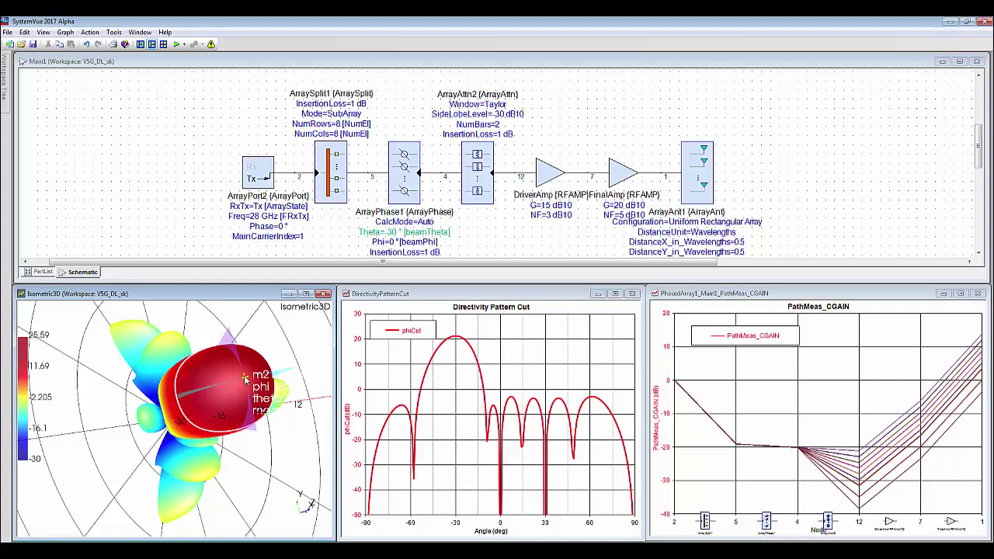
scroll(232, 406, "down", 3)
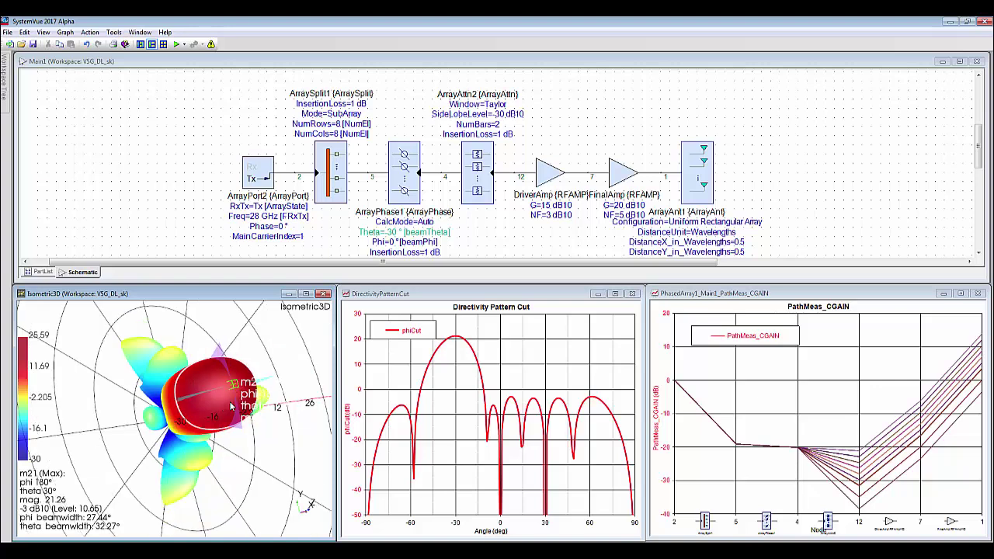
scroll(232, 407, "up", 2)
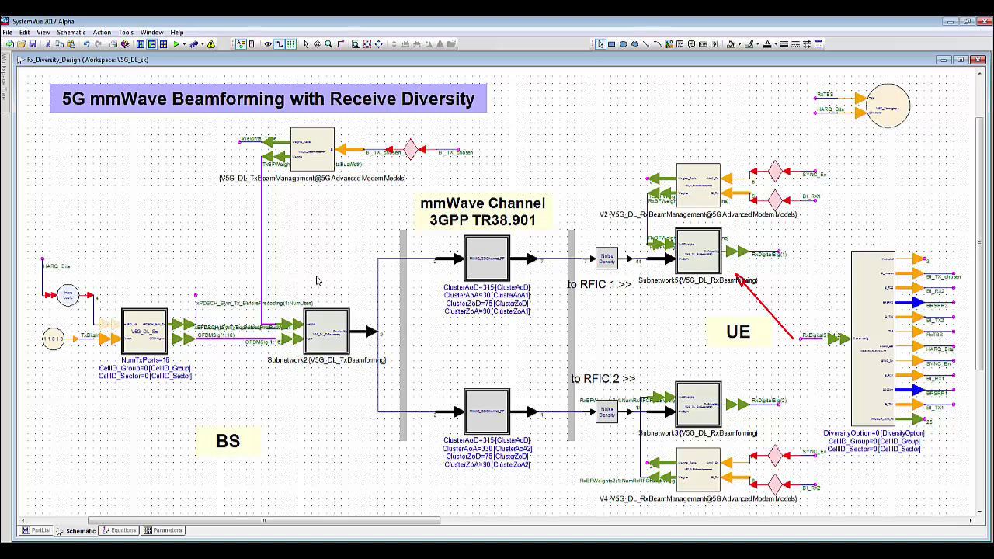
Zoom into the diversity design and inspect the upper and lower mmWave channel blocks.
scroll(317, 280, "up", 1)
scroll(499, 295, "up", 1)
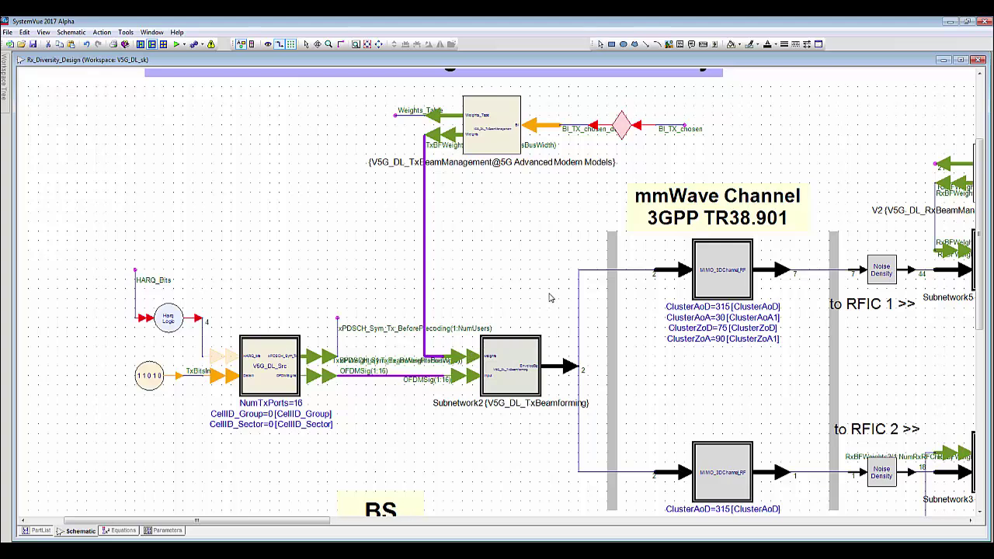
left_click_drag(549, 297, 259, 208)
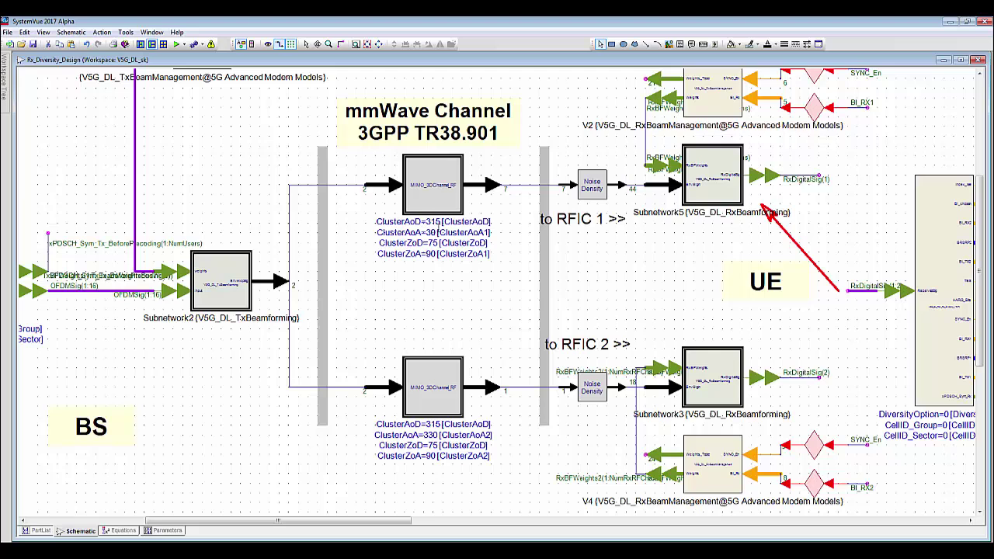
left_click(433, 199)
left_click(428, 396)
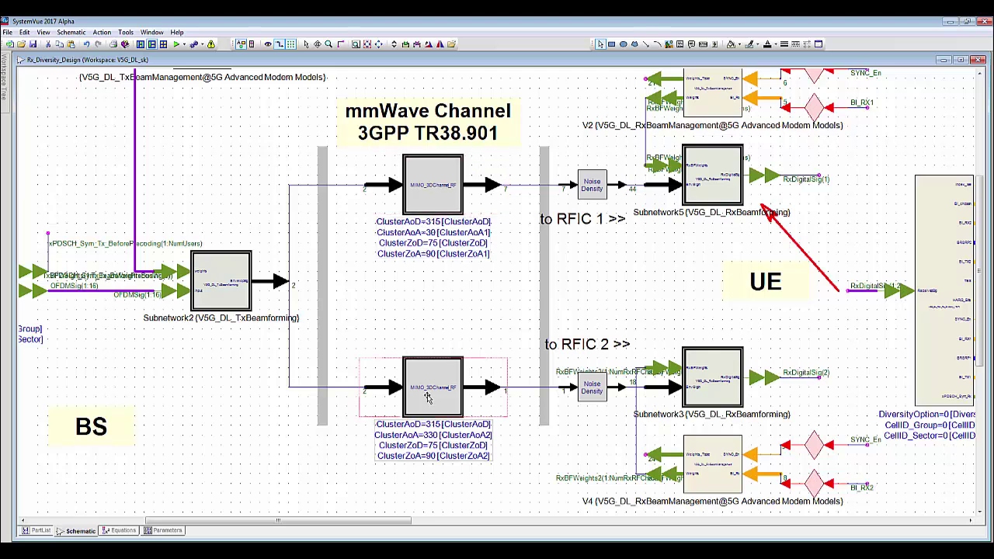
left_click(433, 233)
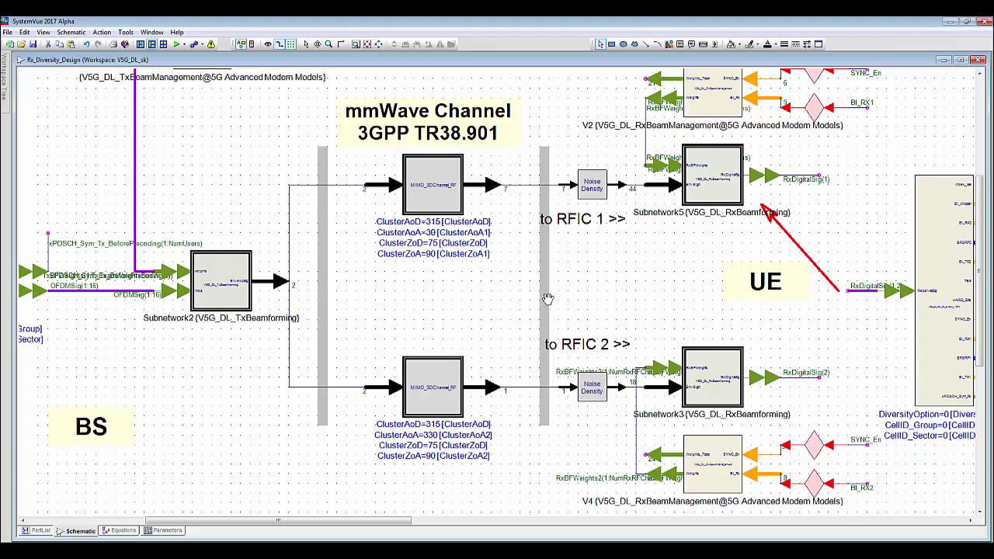
left_click_drag(635, 276, 439, 289)
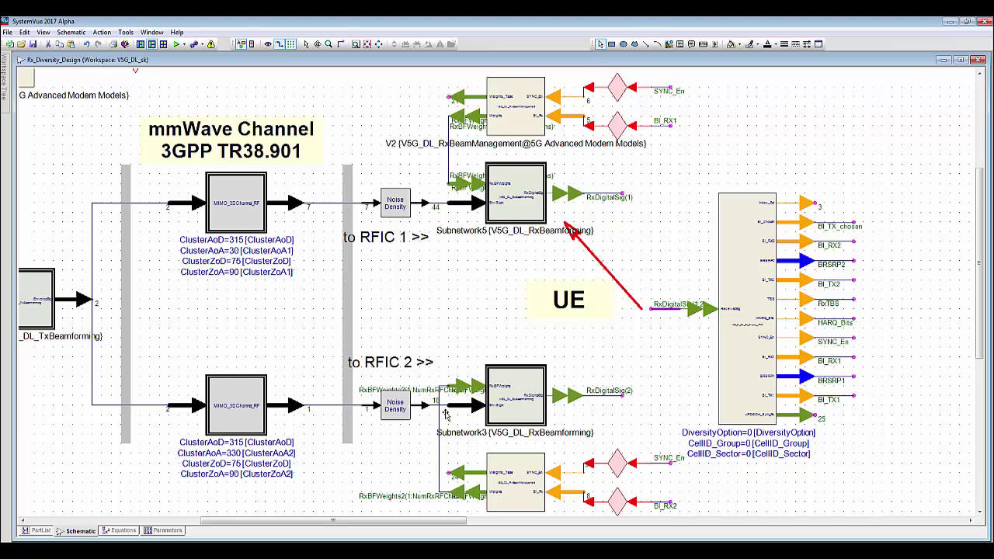
Repoint the red arrow's tip at the receive outputs and fit the whole design in view.
left_click(589, 250)
left_click_drag(567, 227, 615, 195)
key("ctrl+t")
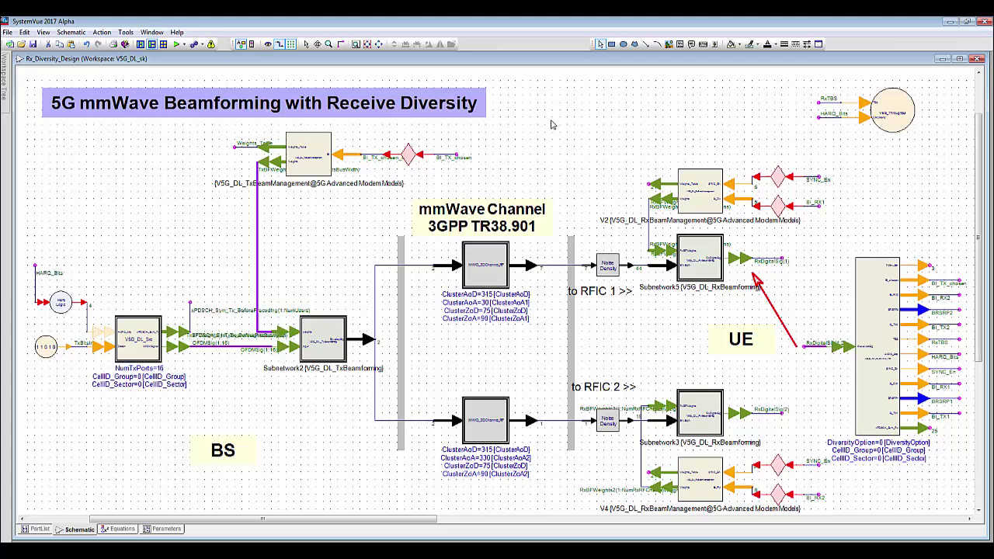
Rerun Throughput_Sweep\Sweep1 (DF6) to regenerate the 2Way curves, then close the Errors panel.
left_click(185, 45)
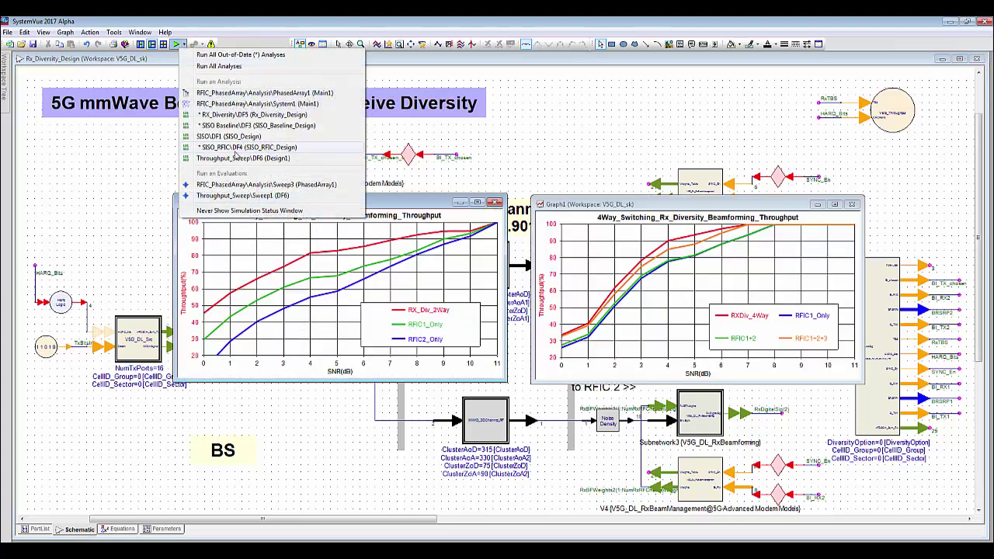
left_click(245, 194)
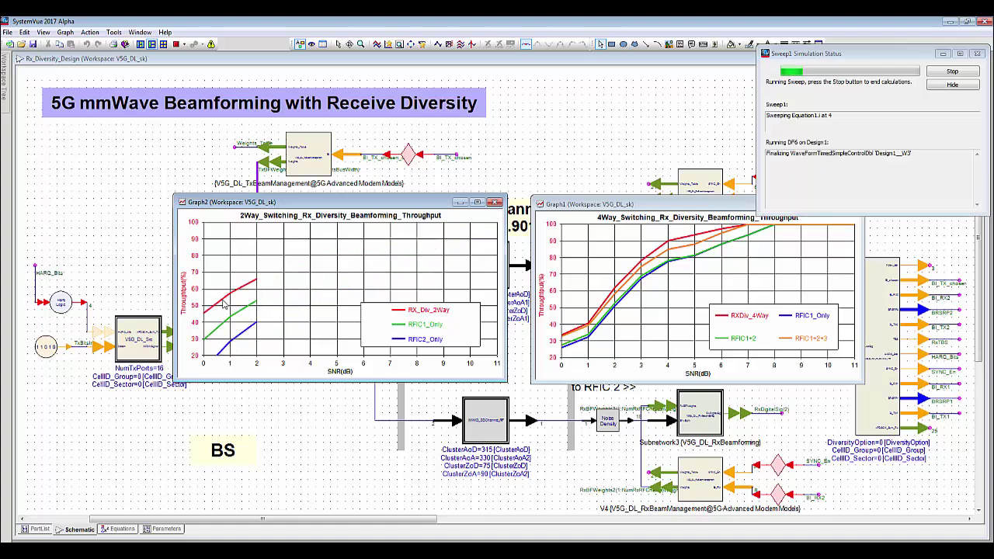
mouse_move(223, 303)
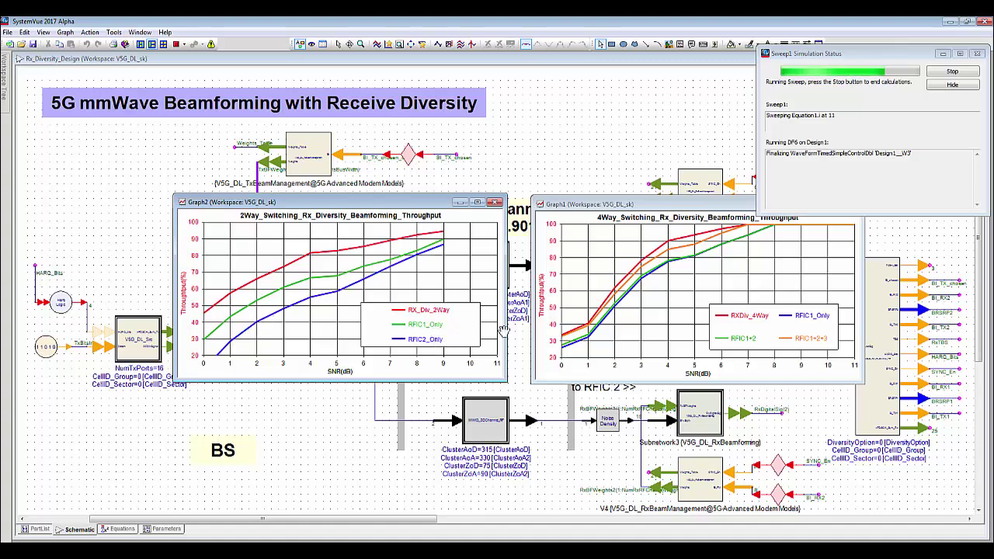
mouse_move(688, 266)
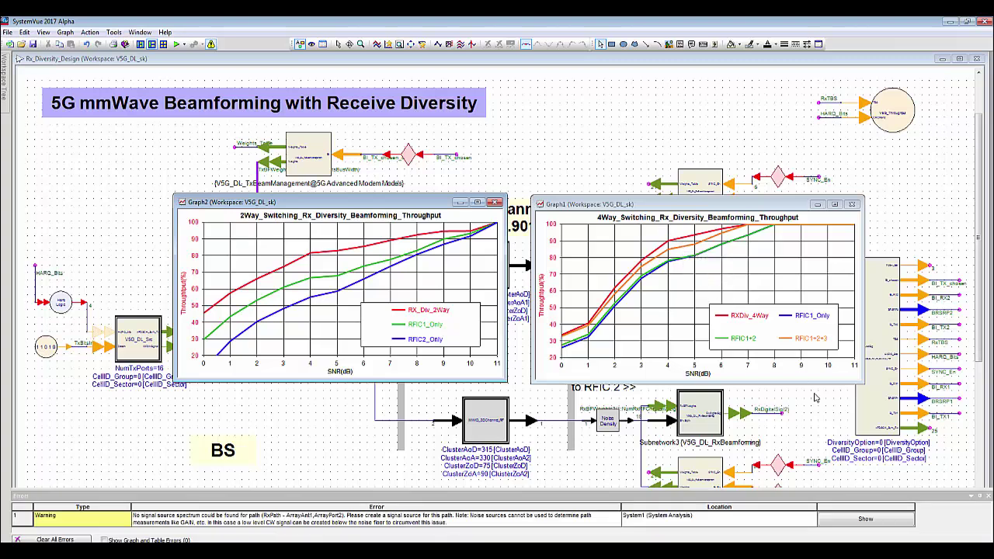
left_click(988, 495)
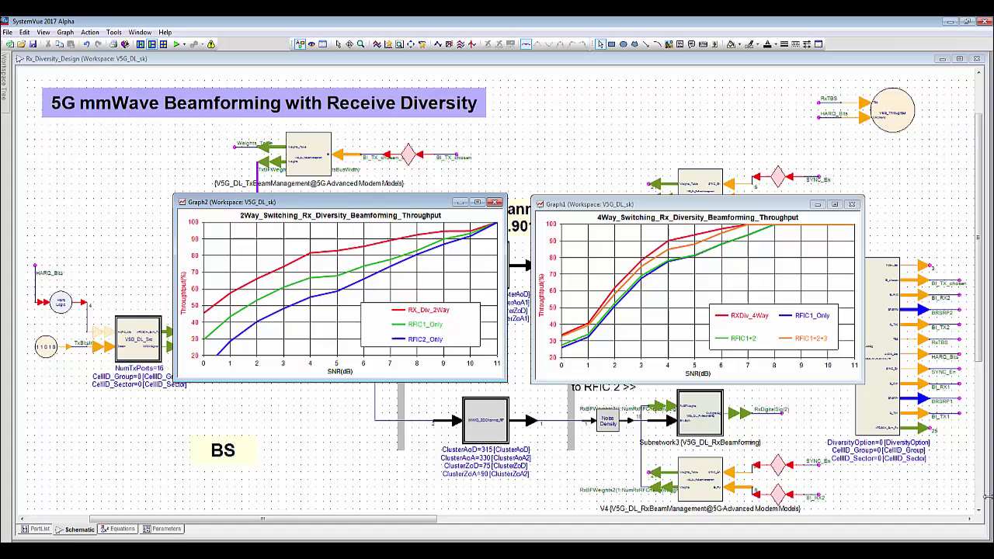